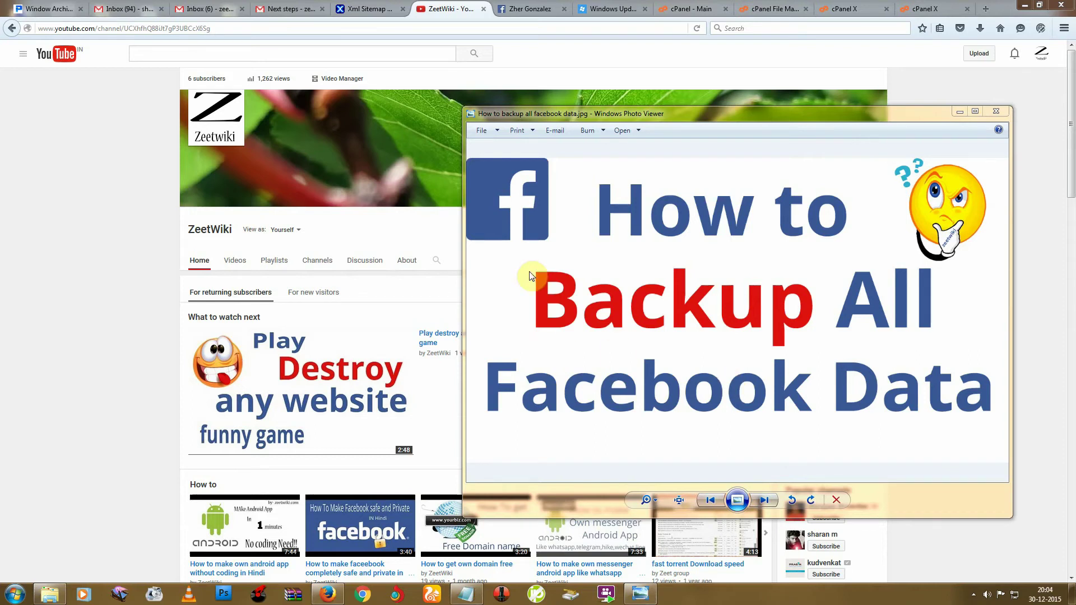
Open General Account Settings from the Facebook profile tab's account dropdown.
left_click(539, 10)
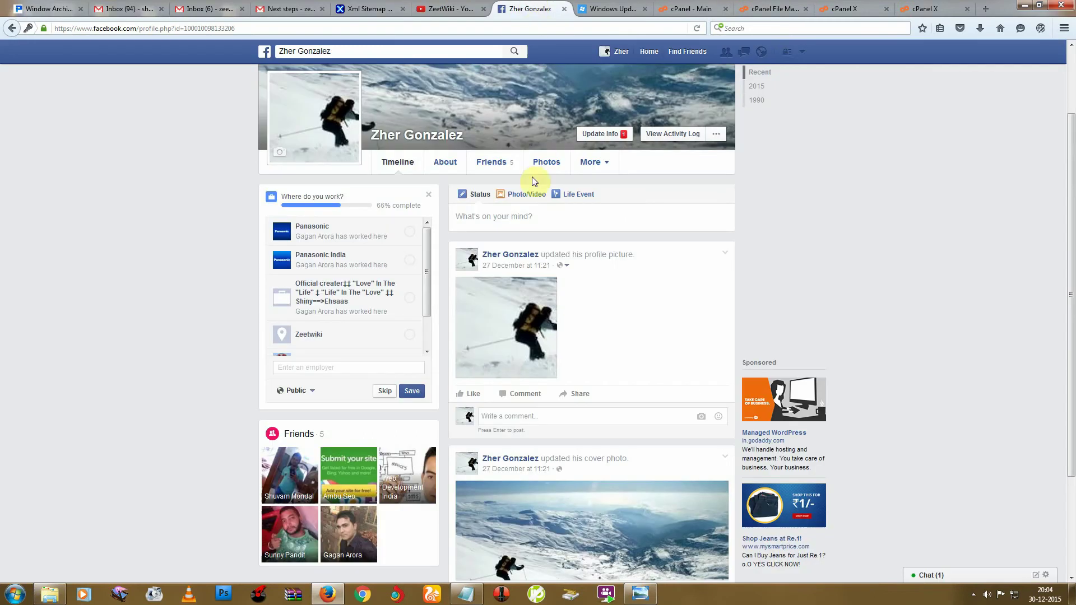
left_click(804, 53)
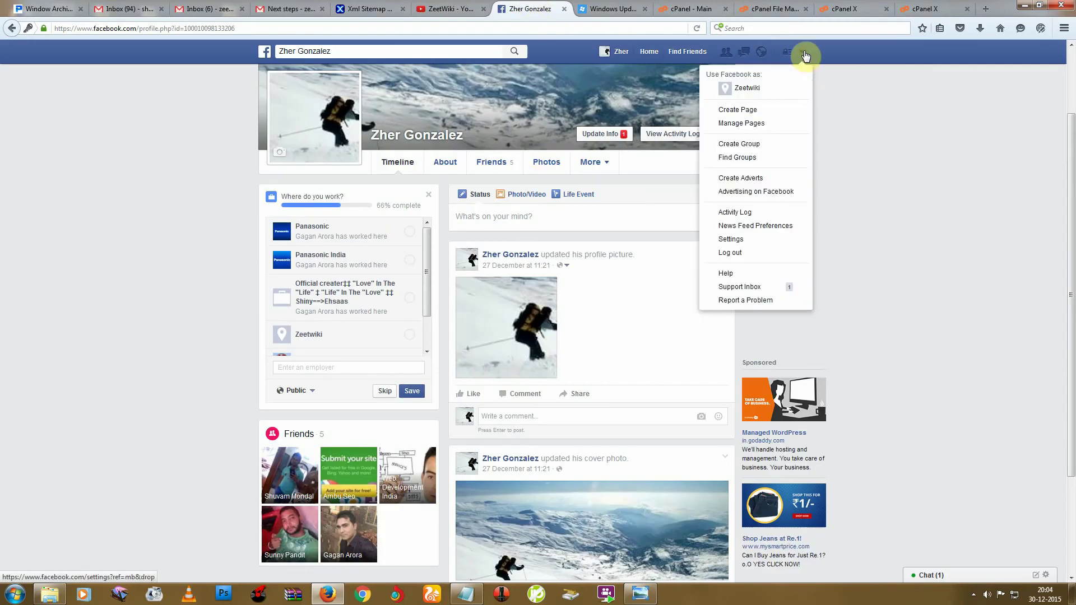
left_click(755, 240)
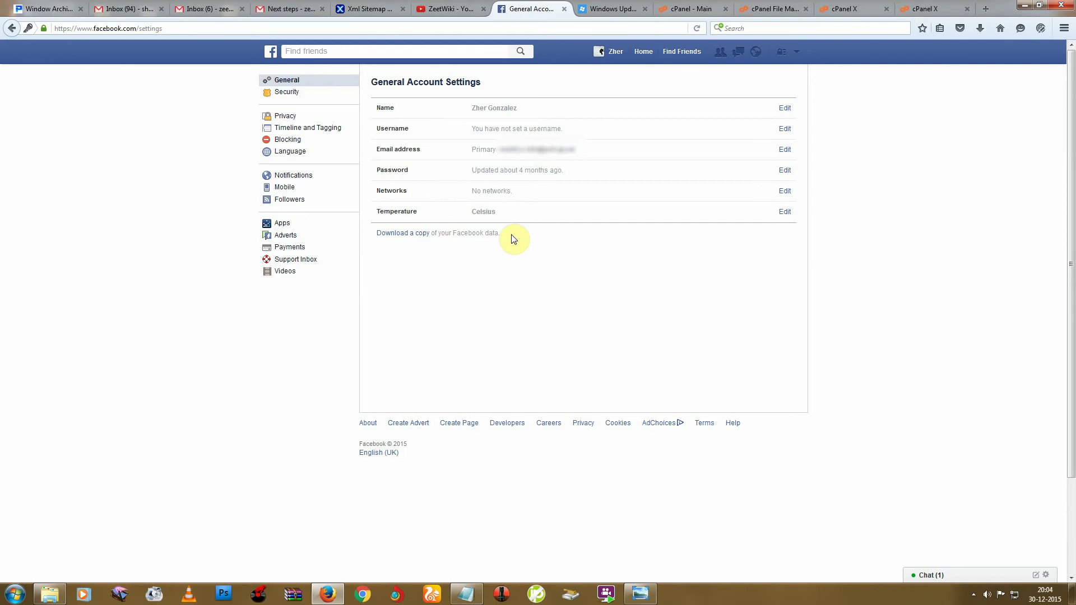
Request a personal Facebook archive from the 'Download a copy' page.
left_click(393, 234)
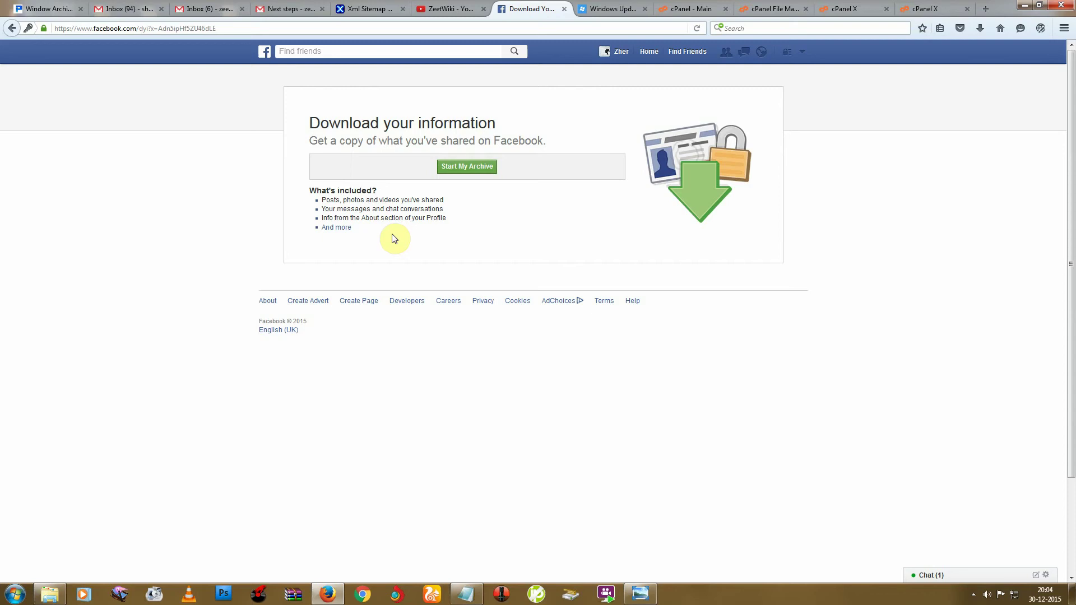
left_click(465, 172)
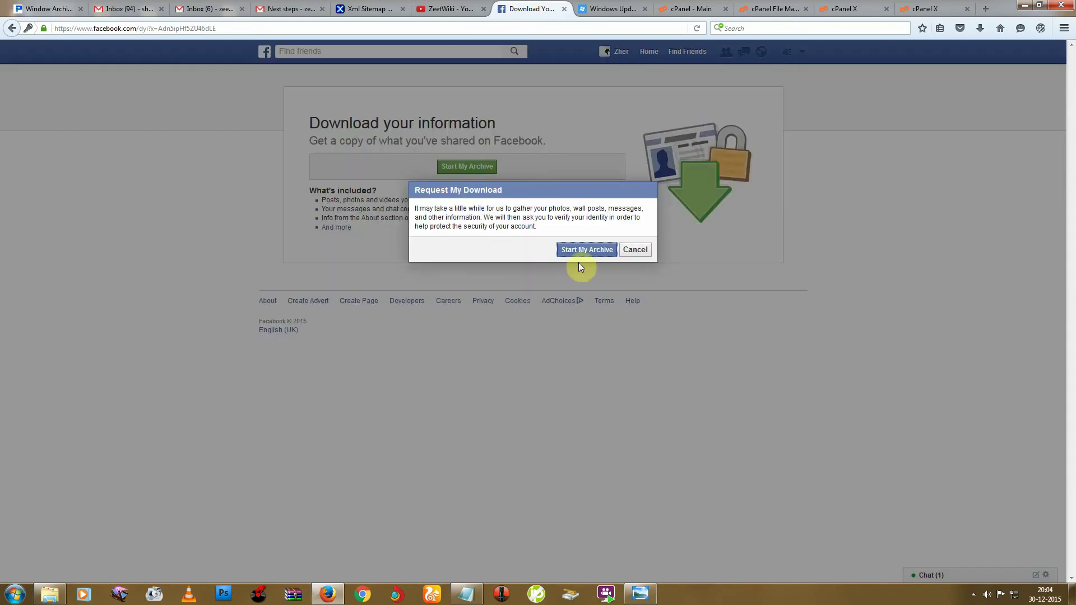
left_click(582, 251)
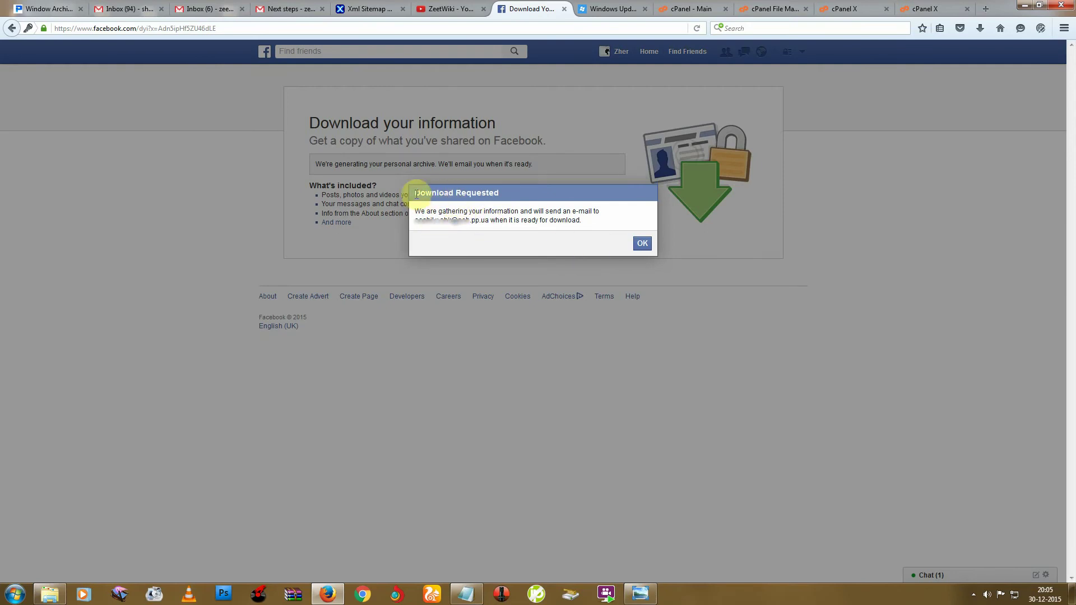
Highlight the 'Download Requested' title and the word 'e-mail', then dismiss the notice.
left_click_drag(416, 193, 500, 199)
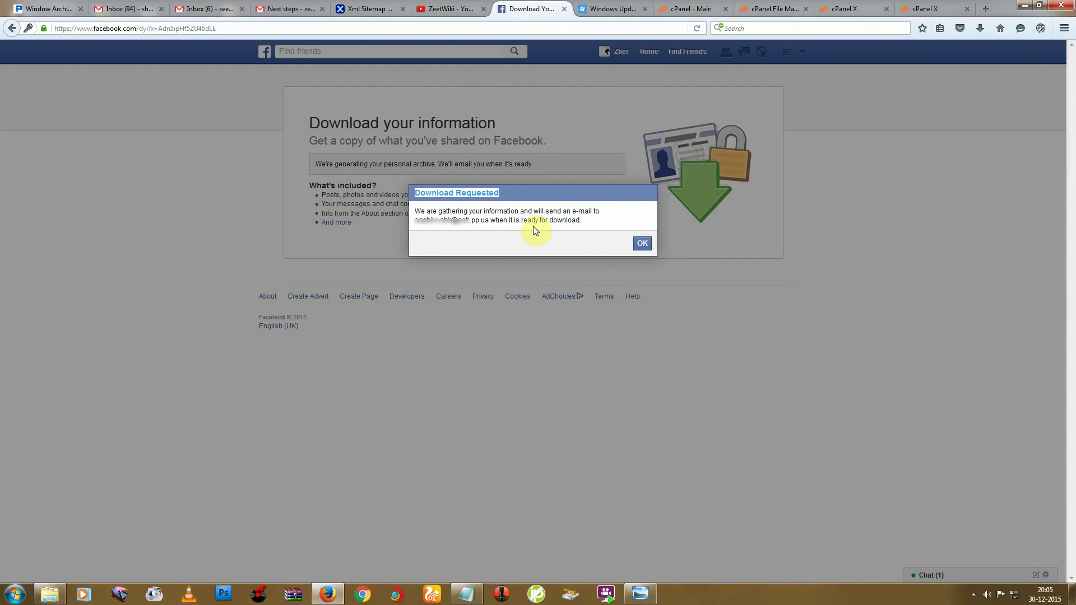
left_click_drag(573, 212, 592, 212)
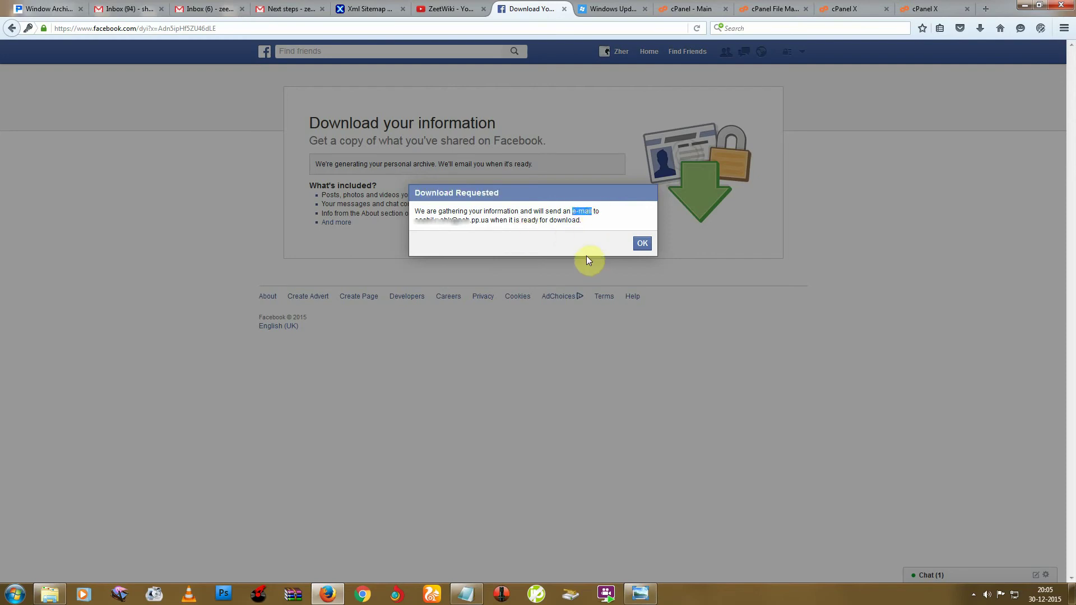
left_click(645, 246)
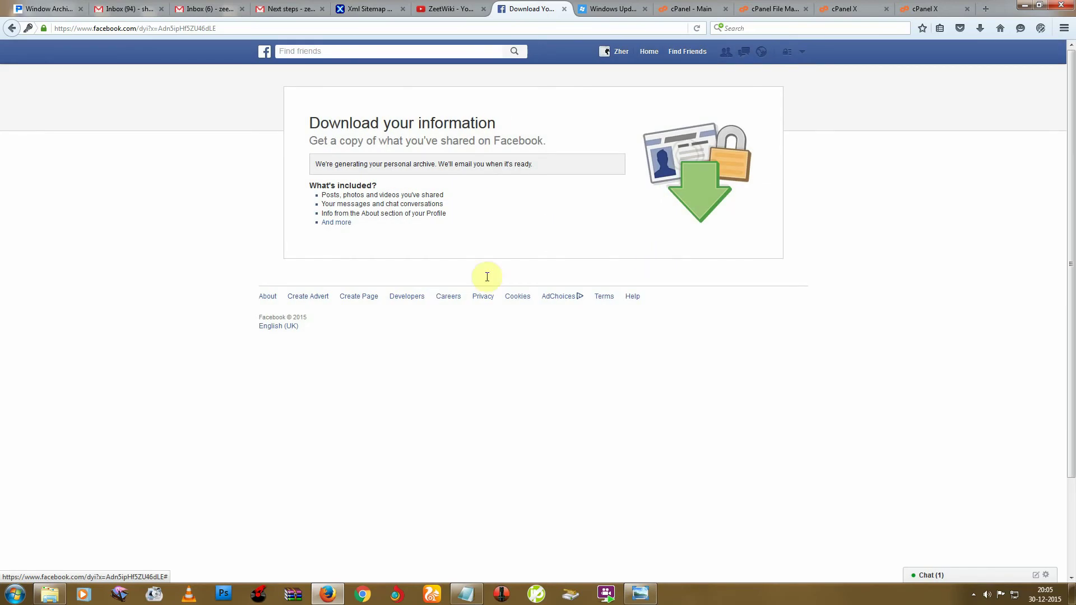
Return to the profile, then reopen Download Your Information through account Settings.
left_click(614, 51)
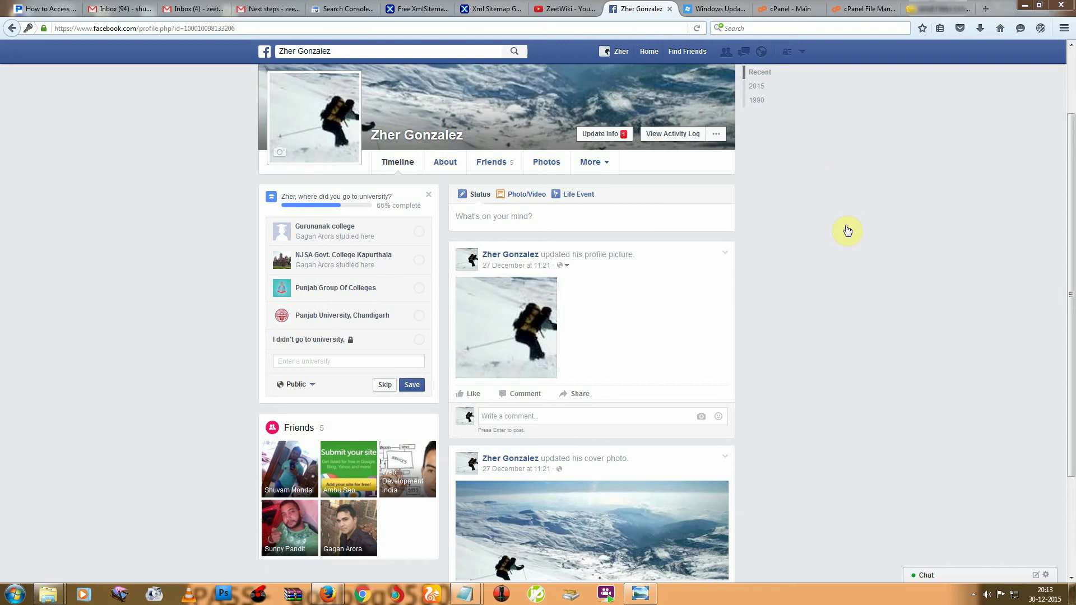
left_click(802, 53)
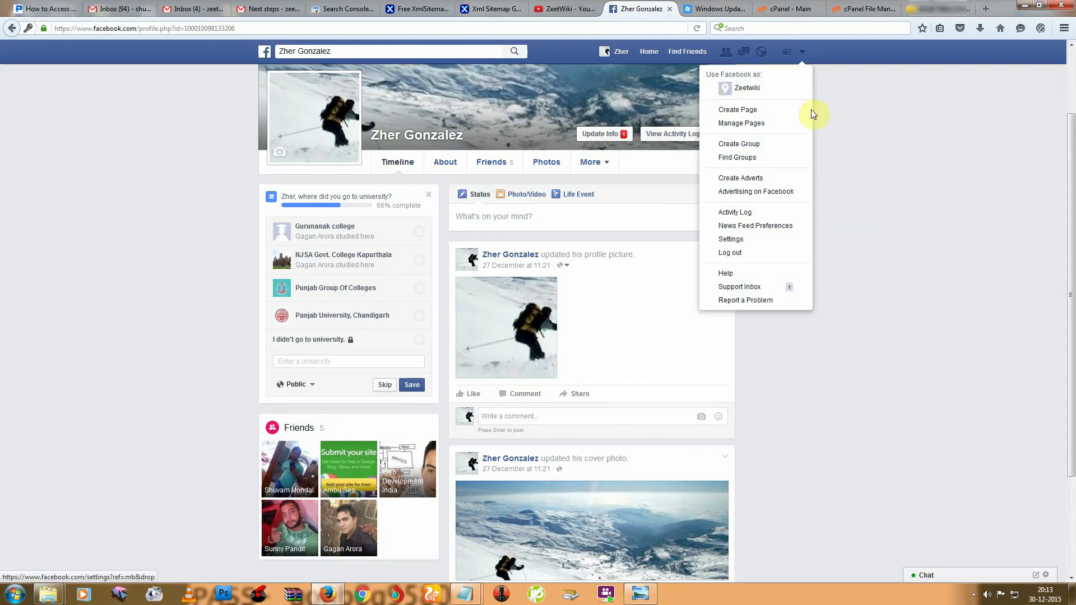
left_click(759, 239)
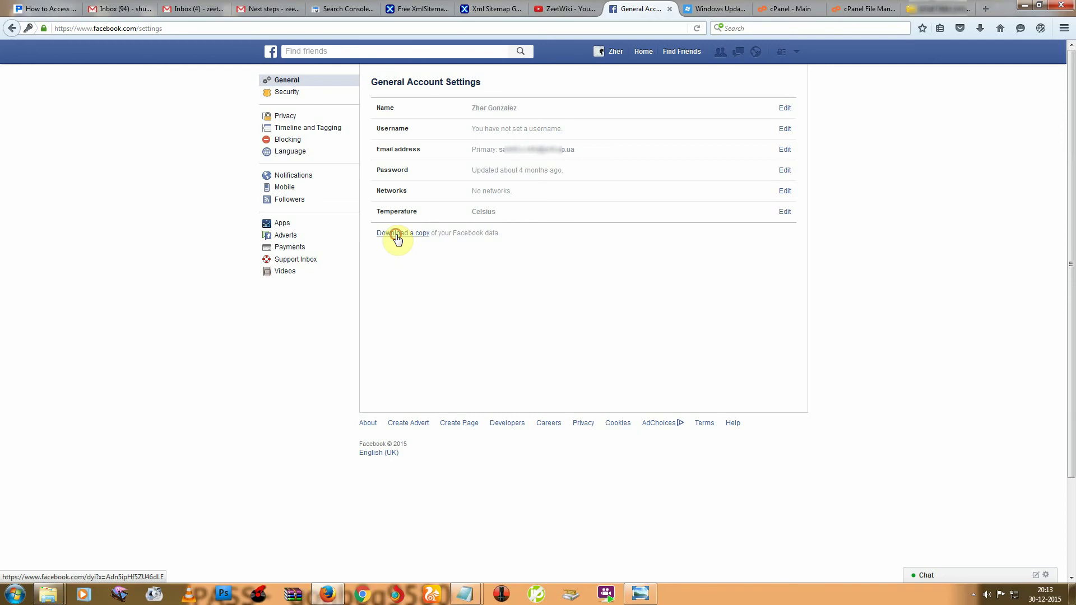
left_click(396, 235)
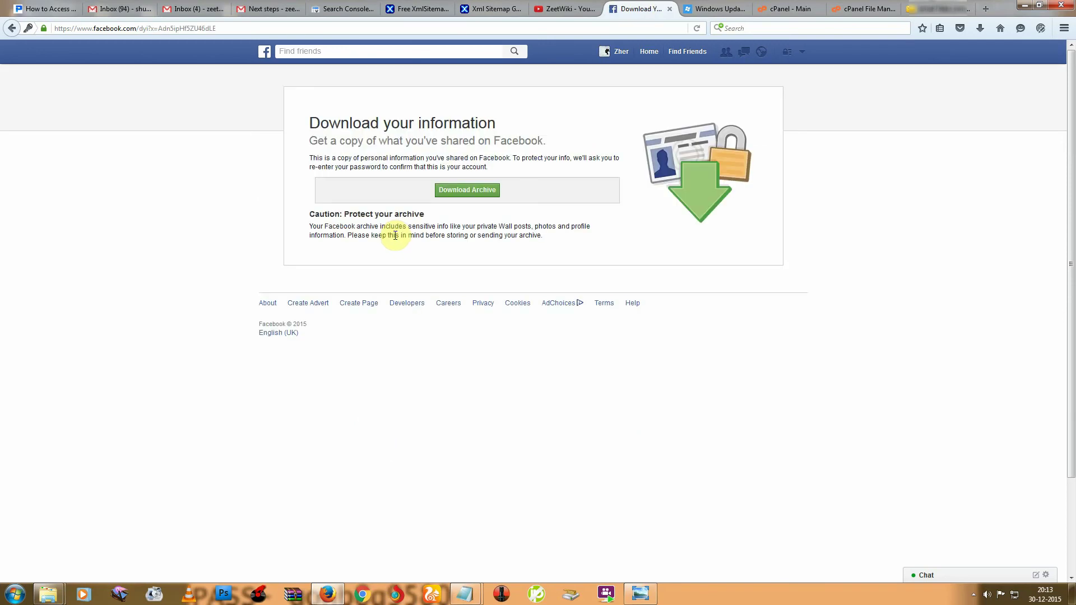
Download the archive zip with the pasted password and drag it onto the desktop.
left_click(464, 189)
right_click(465, 256)
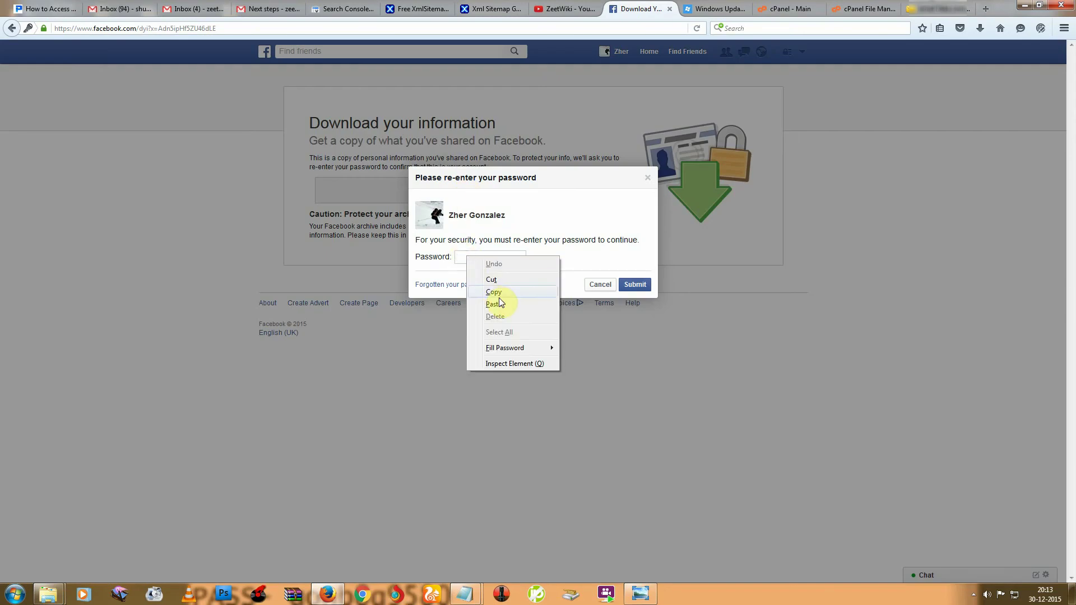
left_click(495, 303)
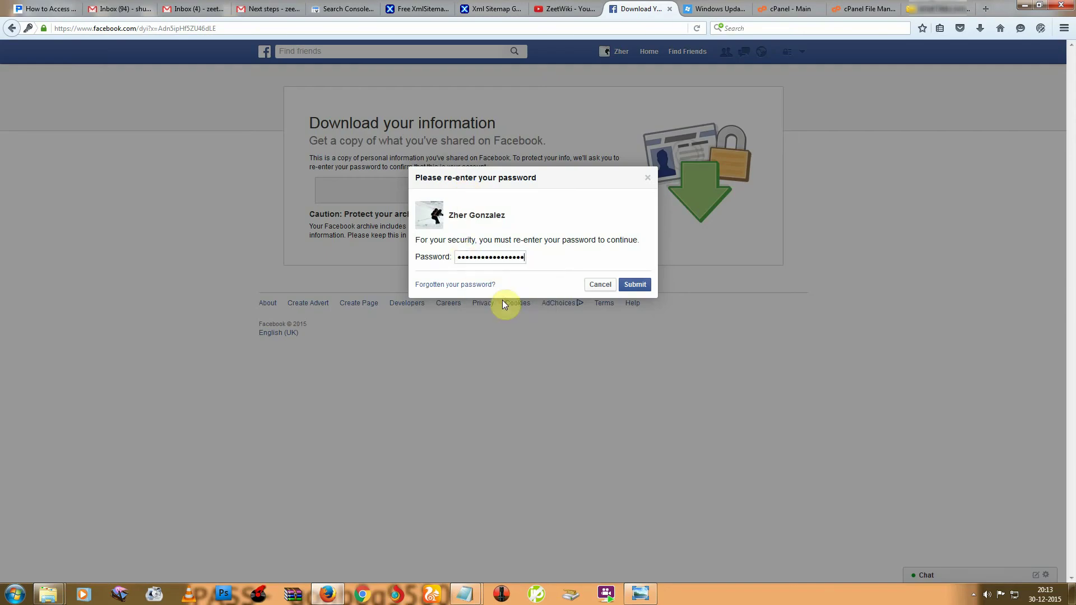
left_click(637, 285)
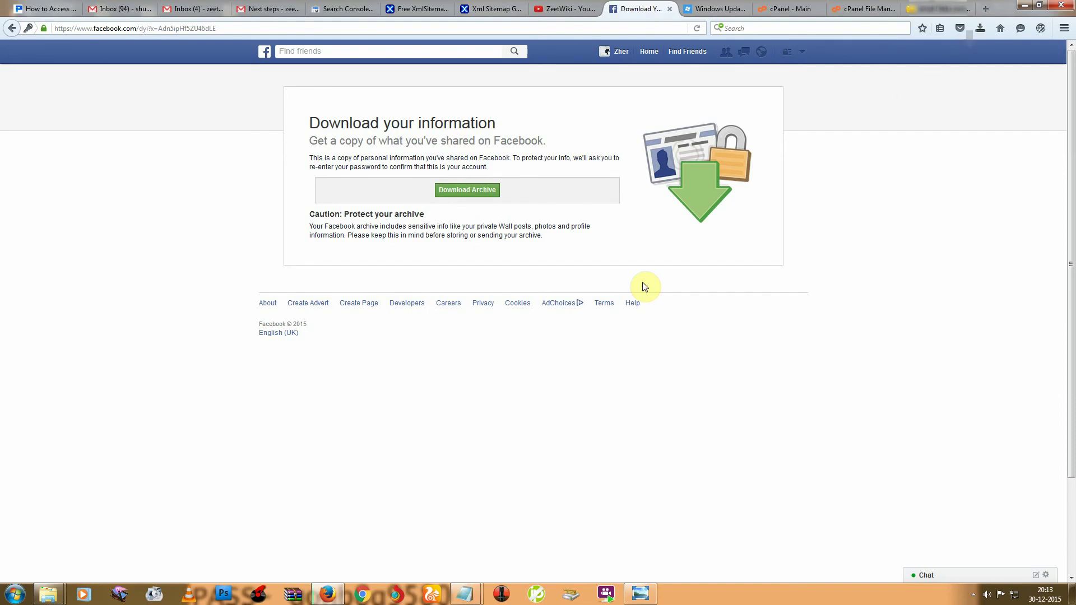
left_click(974, 31)
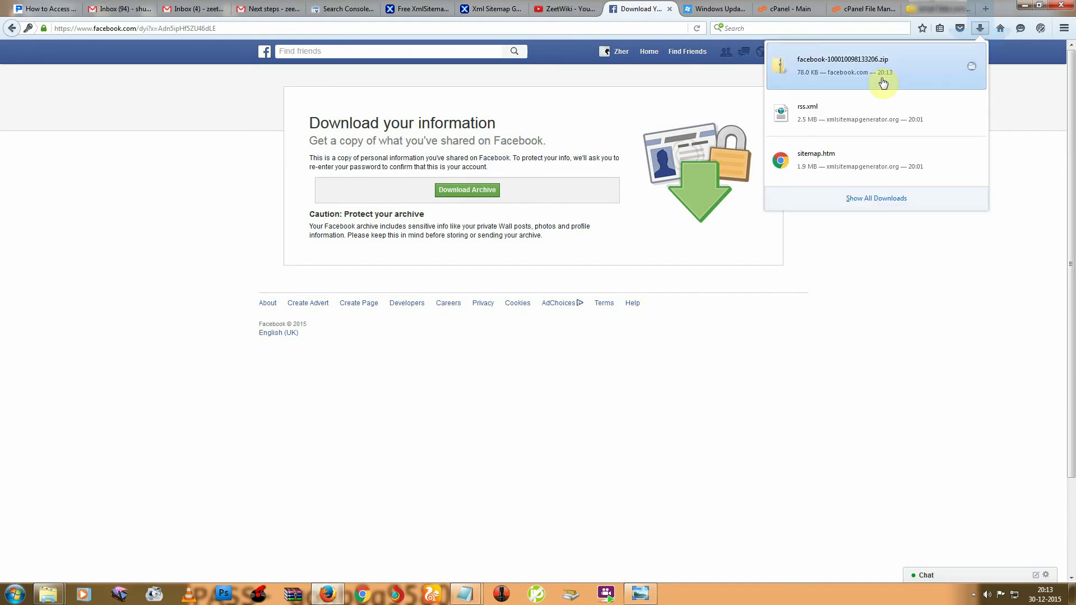
mouse_move(813, 63)
left_mouse_down()
mouse_move(939, 216)
mouse_move(312, 569)
left_mouse_up()
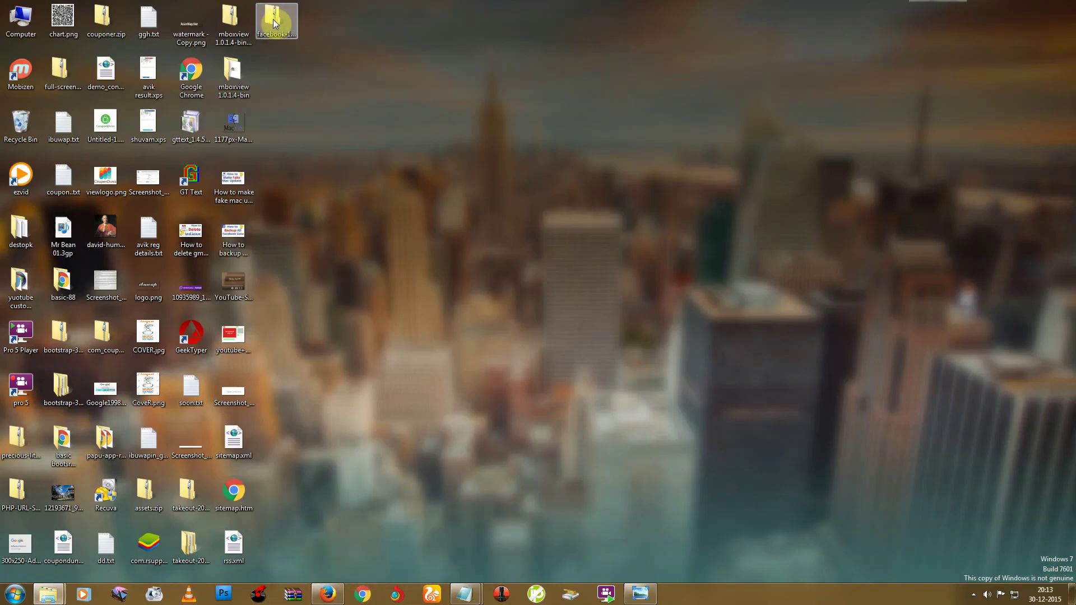
Extract the Facebook zip into a folder on the desktop.
right_click(287, 49)
left_click(294, 40)
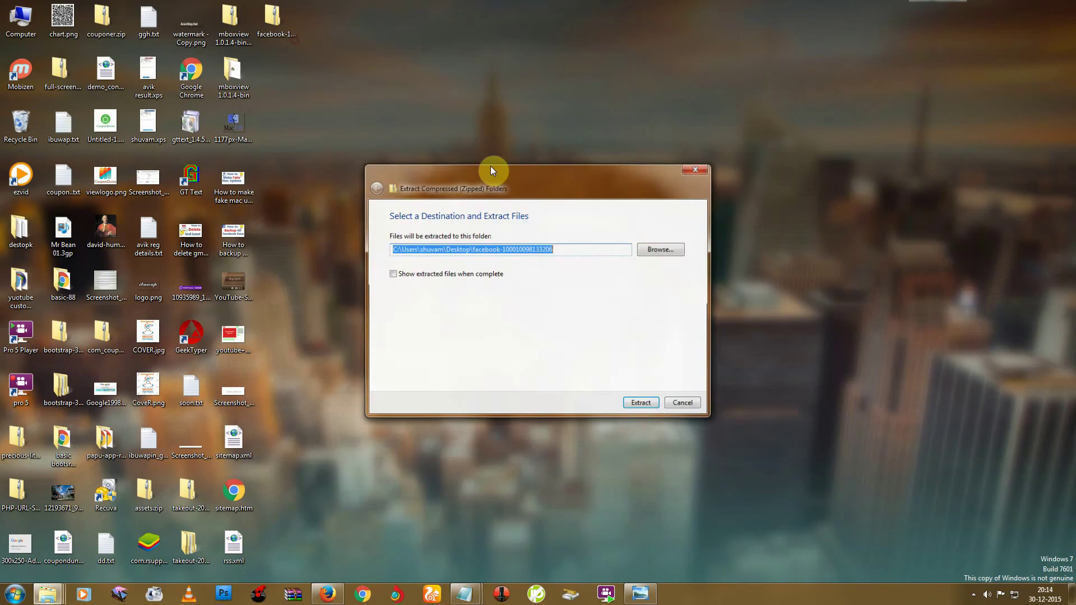
left_click(633, 402)
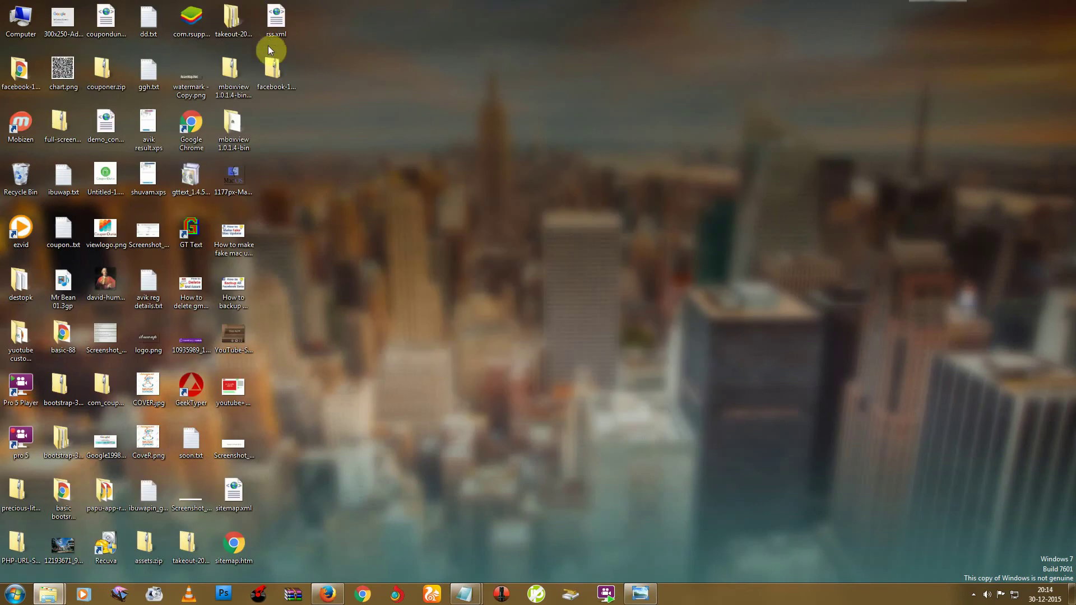
Open the extracted folder and view its index.htm in Chrome.
left_click_drag(20, 72, 283, 80)
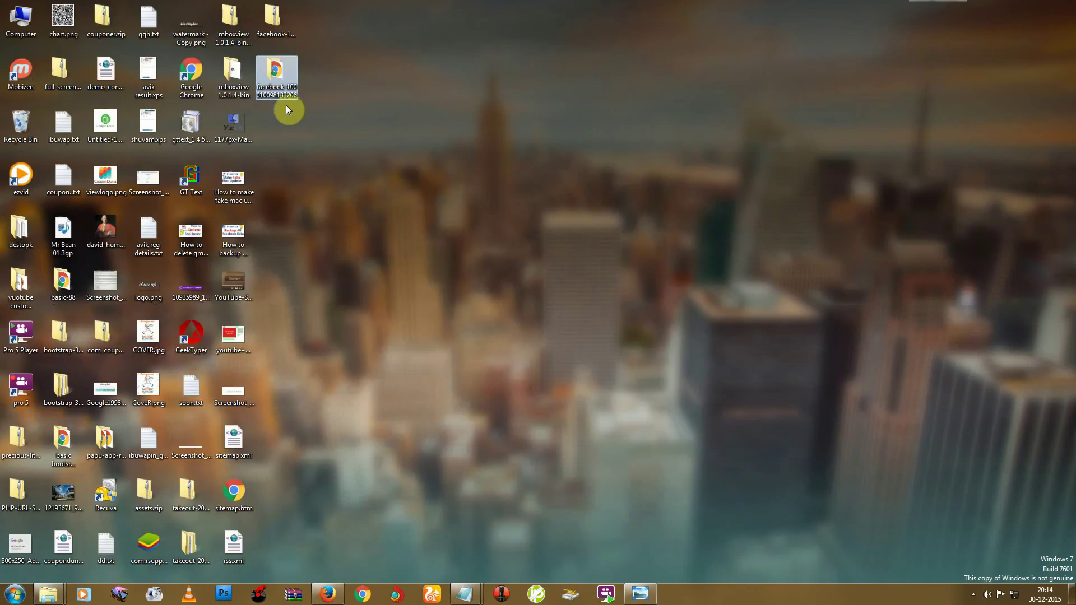
double_click(283, 78)
double_click(630, 141)
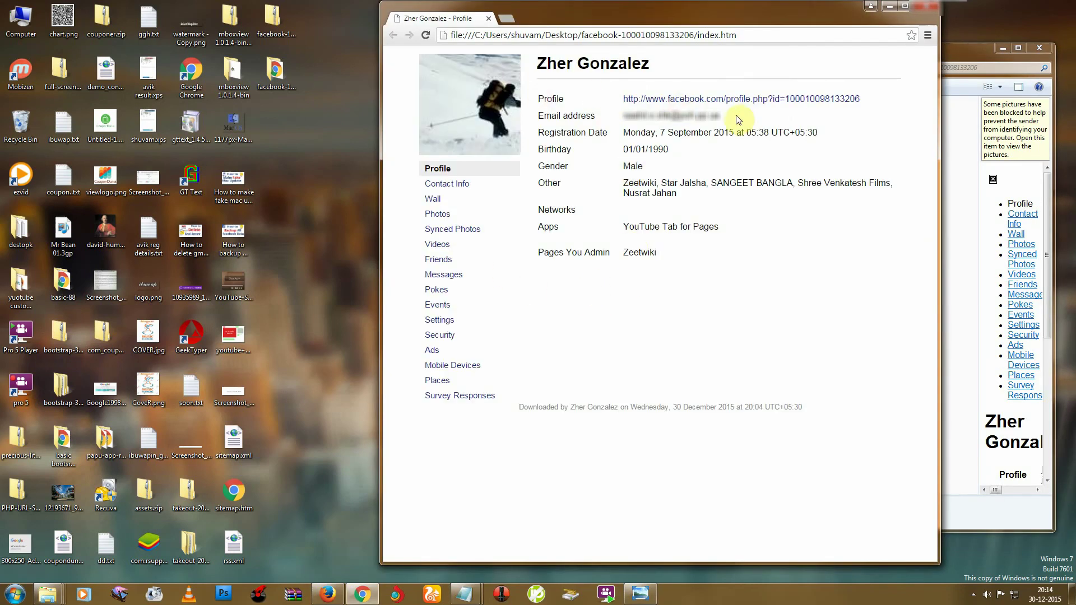
Move Chrome left and browse the archive's Contact Info, Messages and Friends pages.
left_click_drag(553, 21, 283, 68)
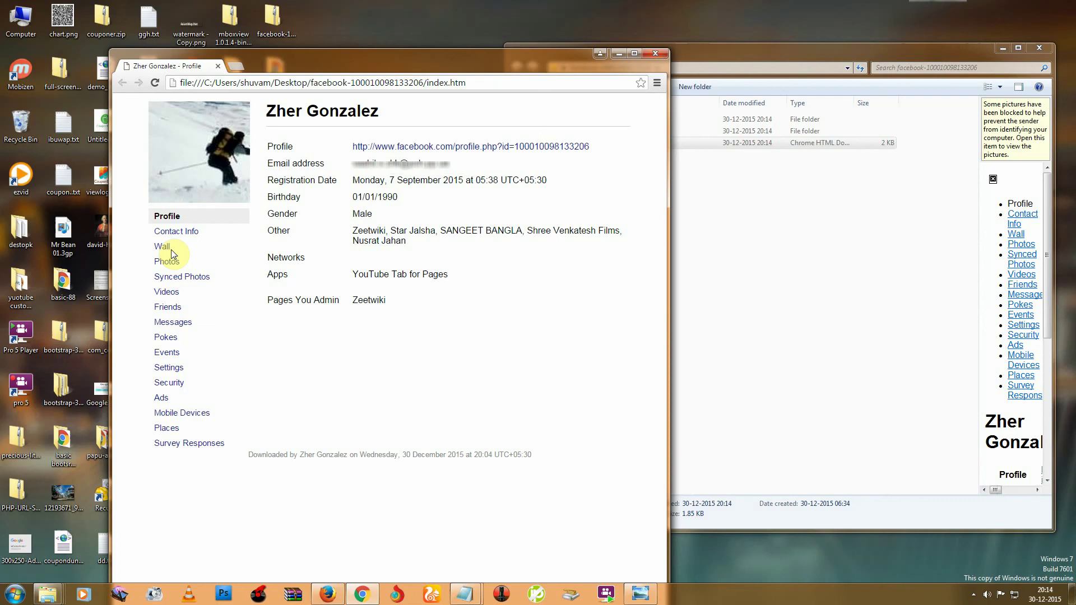
left_click(174, 231)
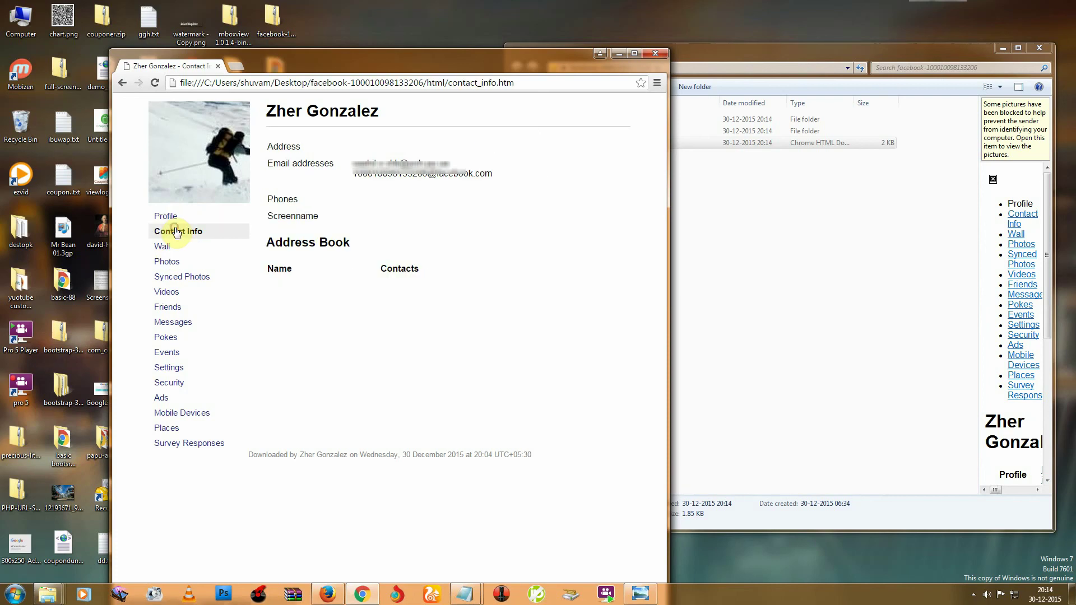
left_click(176, 321)
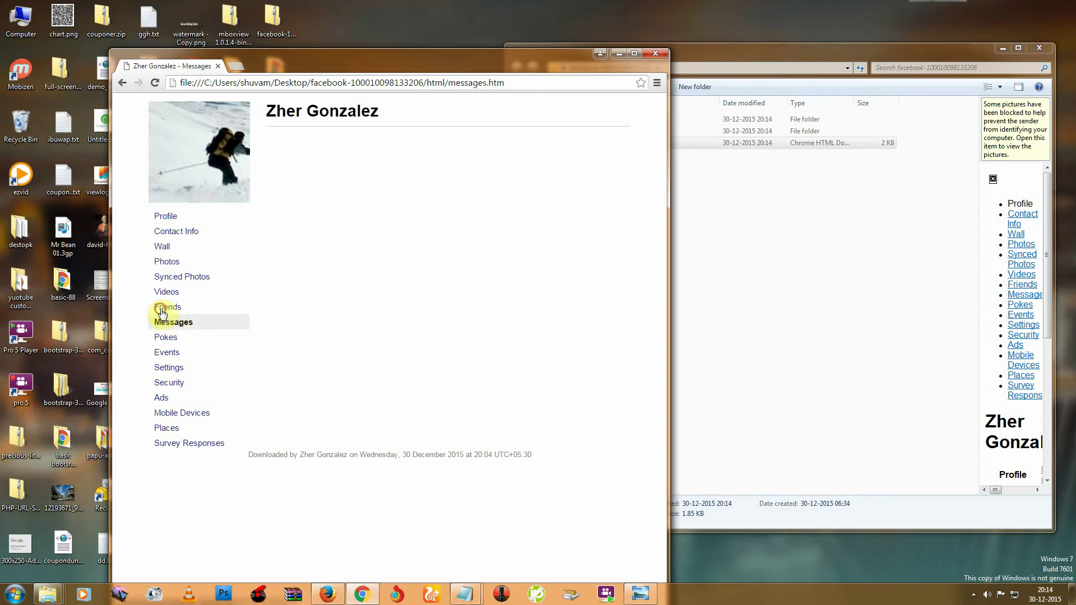
left_click(166, 307)
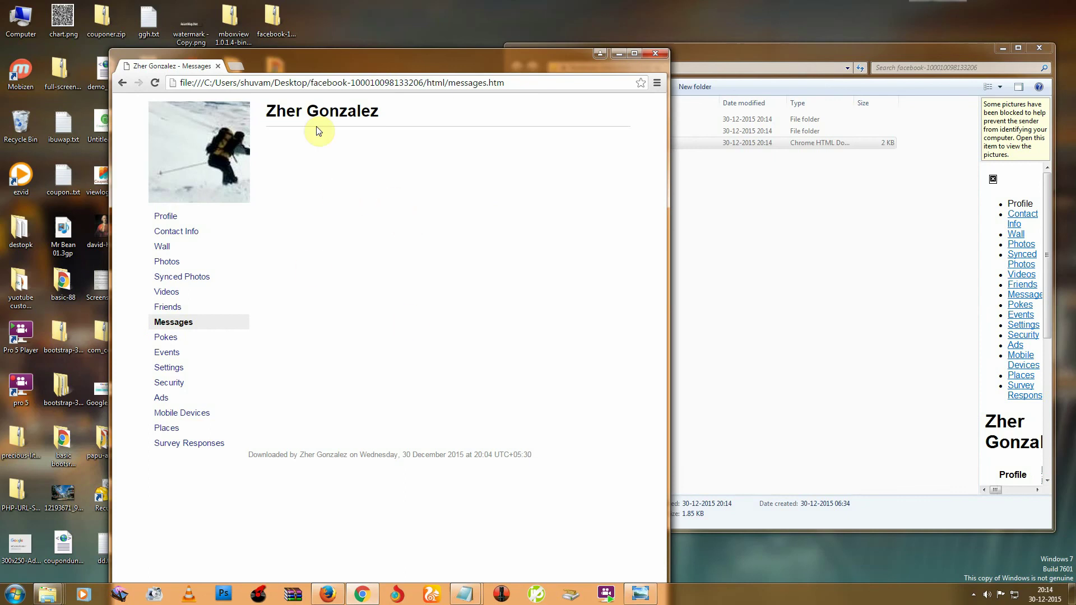
left_click(168, 308)
left_click(750, 225)
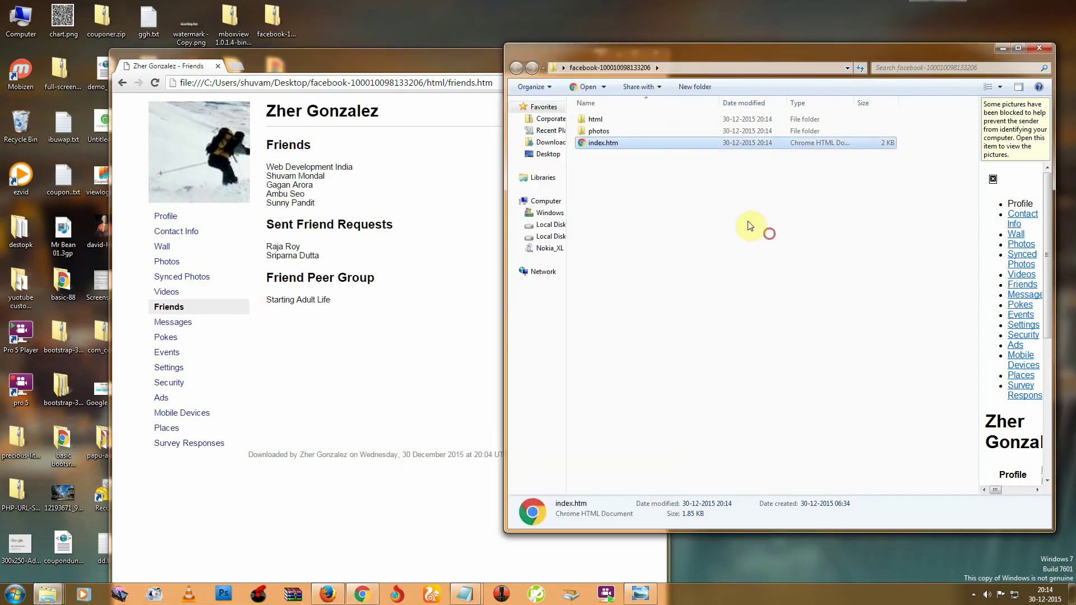
View the archive's photos folder, then its html folder.
double_click(621, 131)
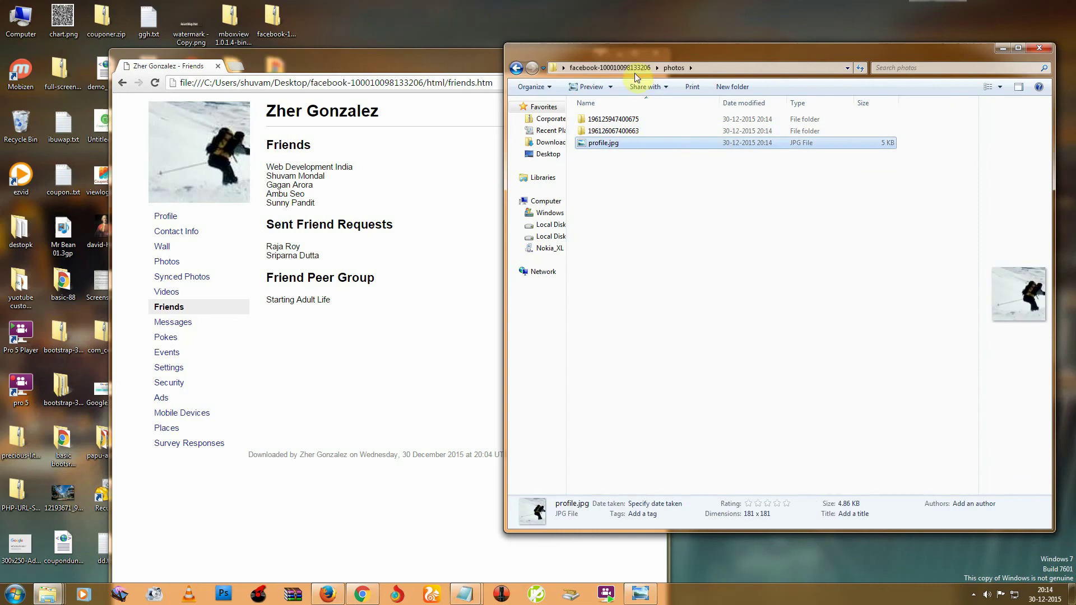
left_click(635, 69)
double_click(599, 120)
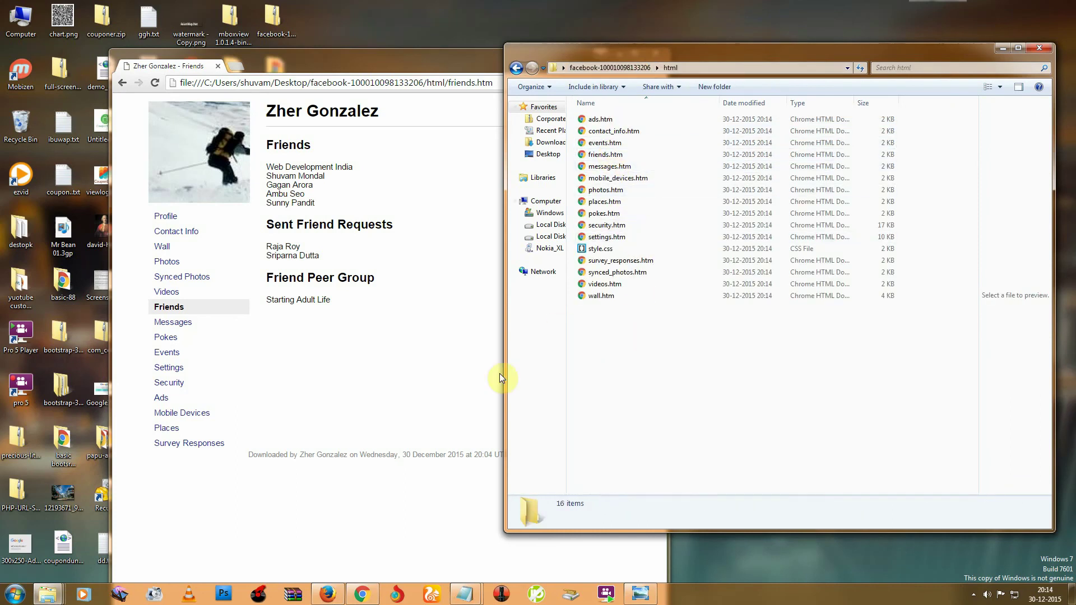
Browse the Mobile Devices, Pokes and Photos pages, then close Chrome and minimize Explorer.
left_click(366, 370)
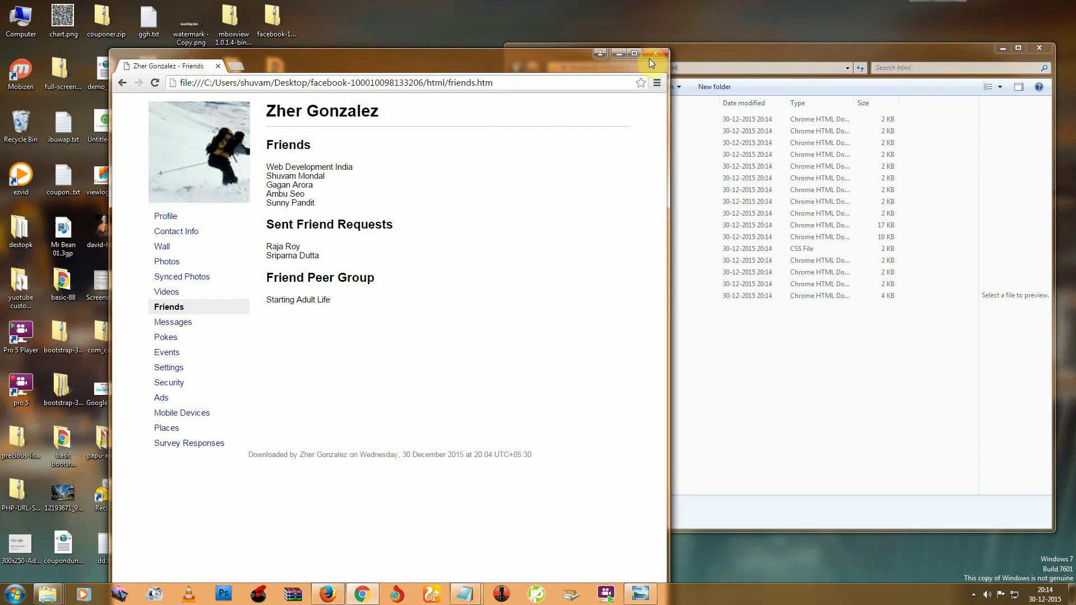
left_click(182, 413)
left_click(168, 337)
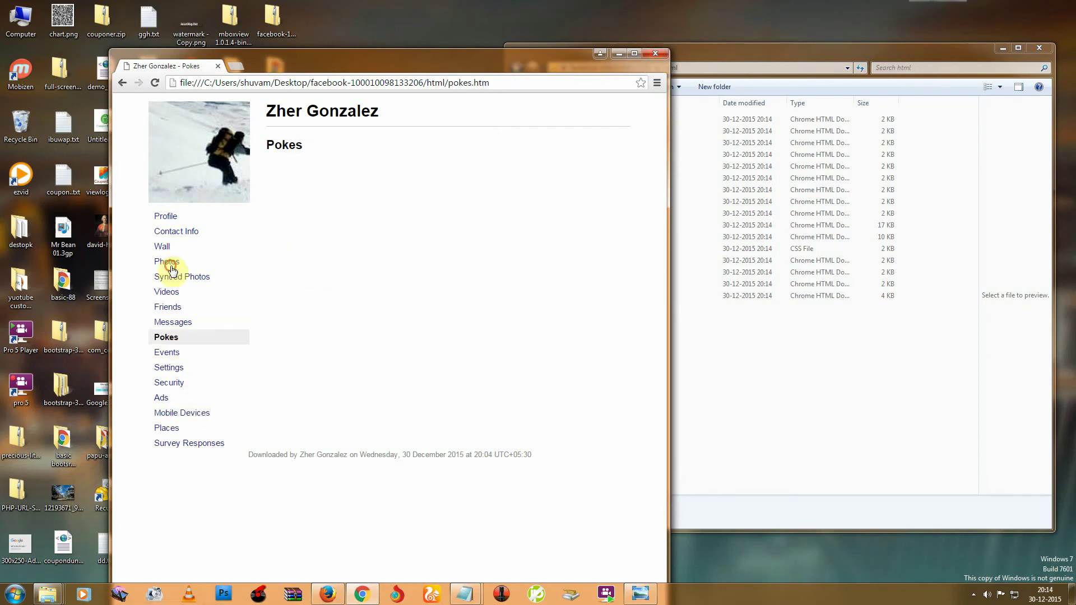
left_click(168, 262)
left_click(654, 53)
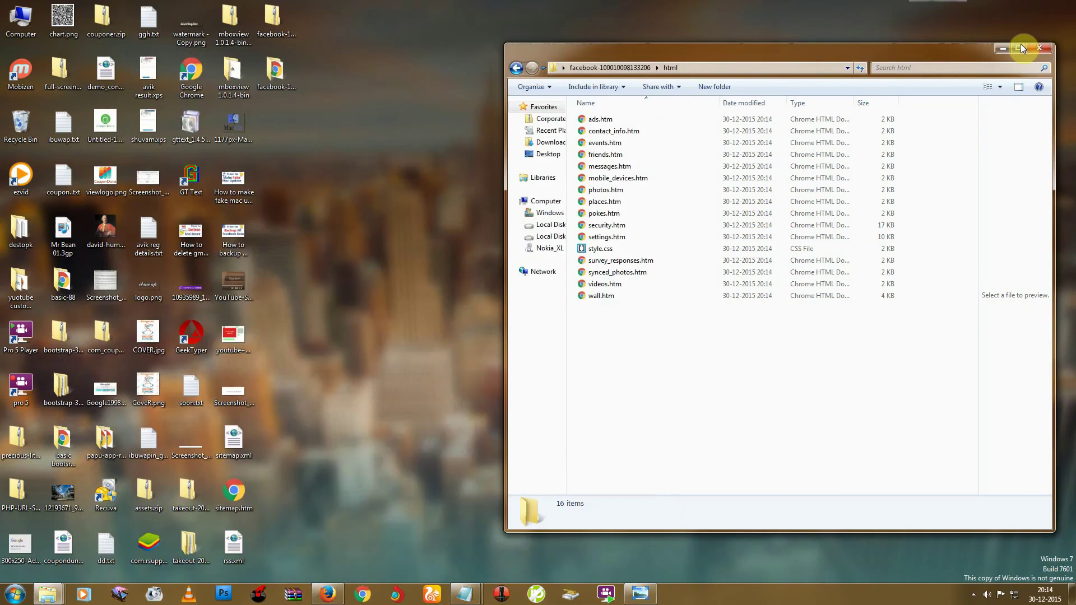
left_click(1002, 47)
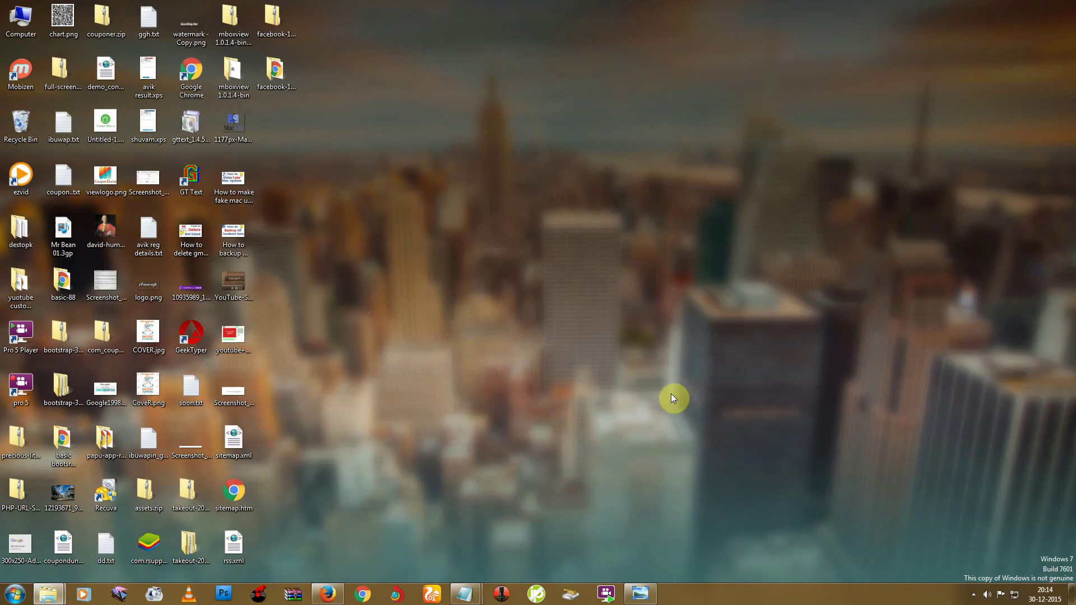
Bring Firefox forward and switch to the ZeetWiki YouTube channel tab.
left_click(327, 594)
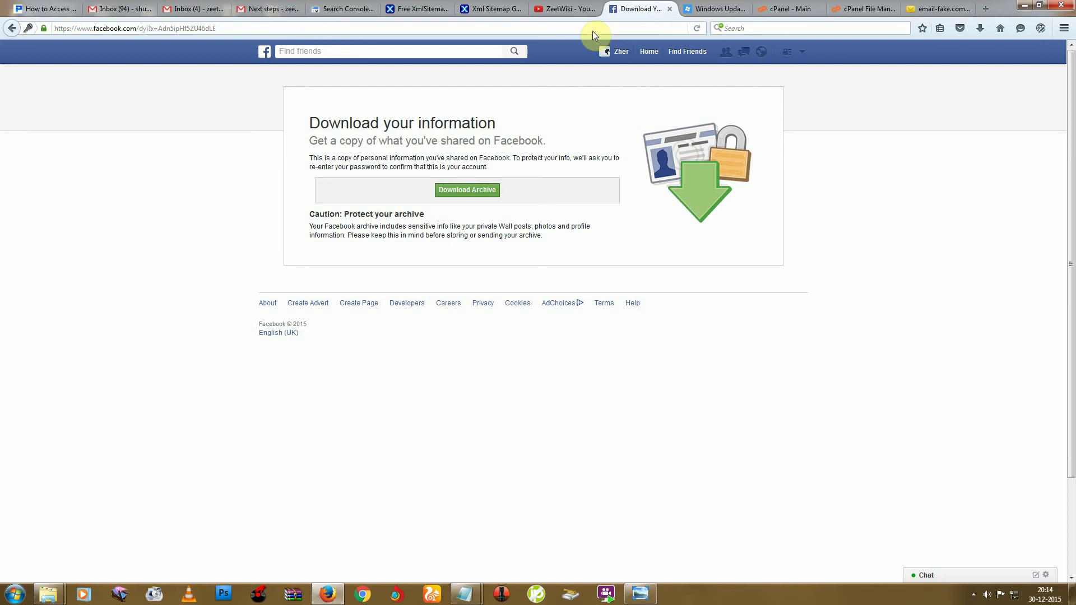
left_click(571, 11)
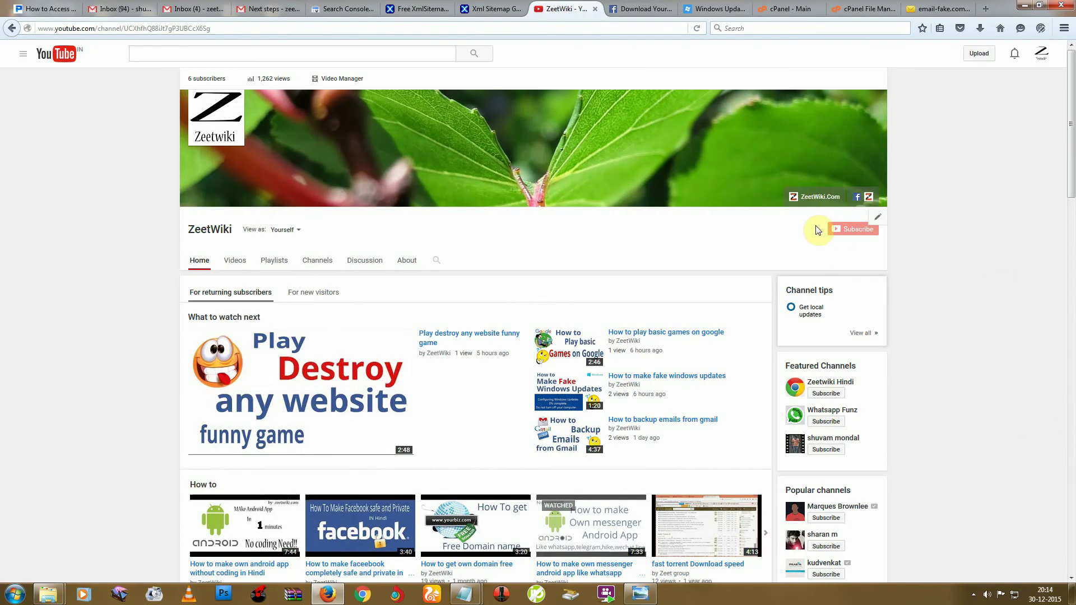